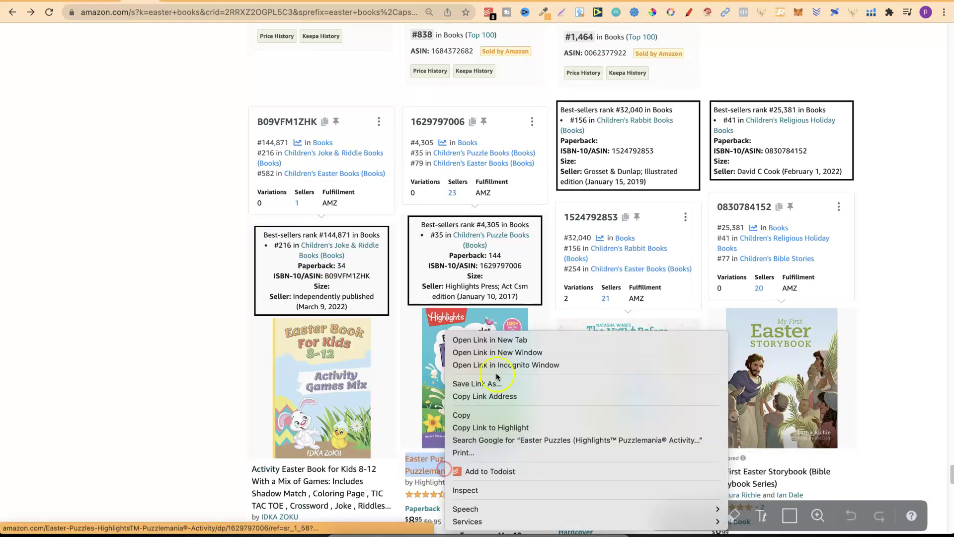
Step: Open the Easter Puzzles listing in a new tab, then jump to results page 2 (items 49–96)
{"action": "left_click", "coordinate": [484, 337]}
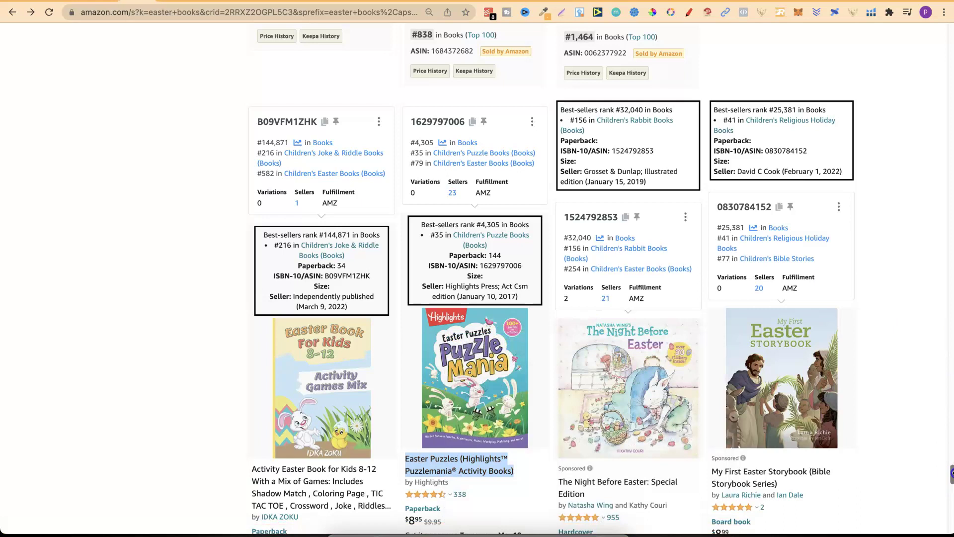
{"action": "left_click_drag", "start_coordinate": [951, 492], "coordinate": [951, 506]}
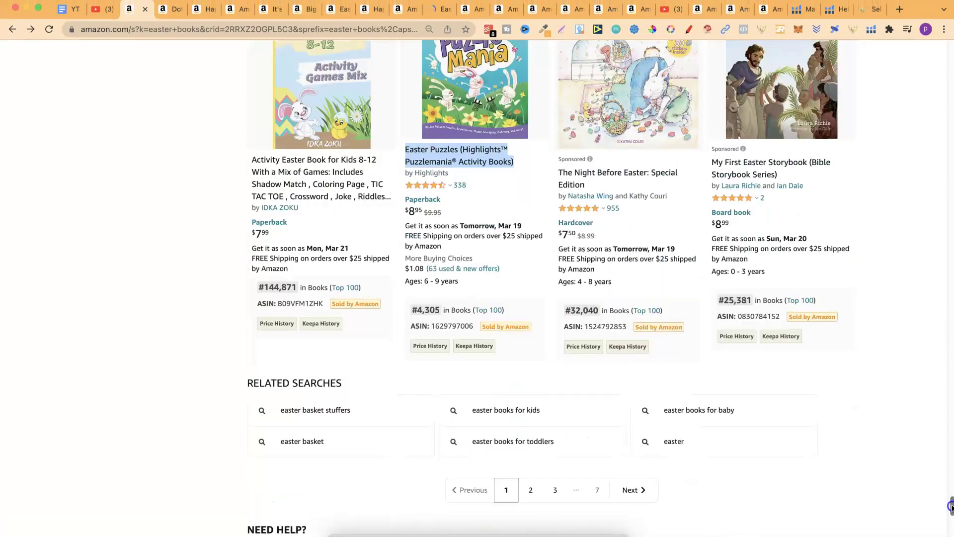
{"action": "left_click", "coordinate": [530, 489]}
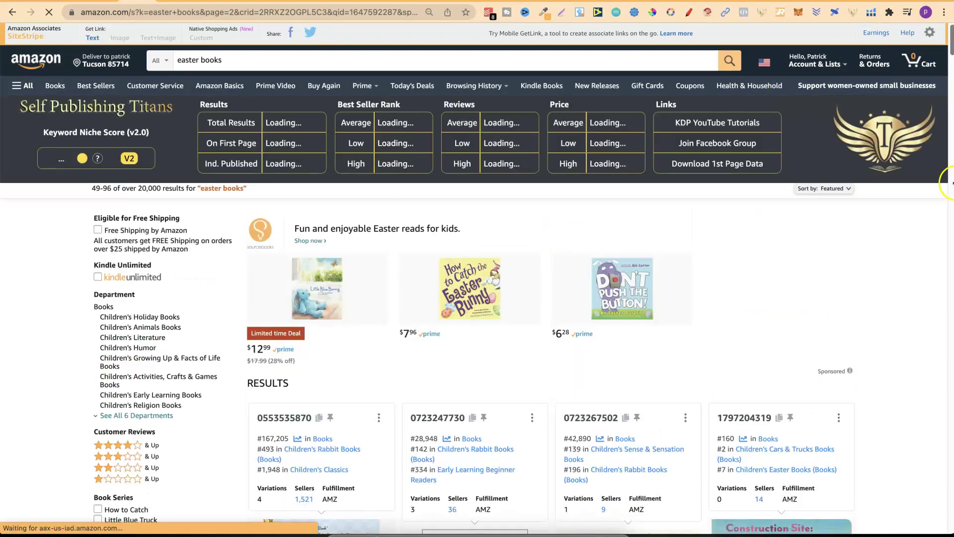
Step: Open the I Spy Easter Book listing in a new tab
{"action": "left_click_drag", "start_coordinate": [951, 59], "coordinate": [948, 97]}
{"action": "left_click", "coordinate": [495, 306]}
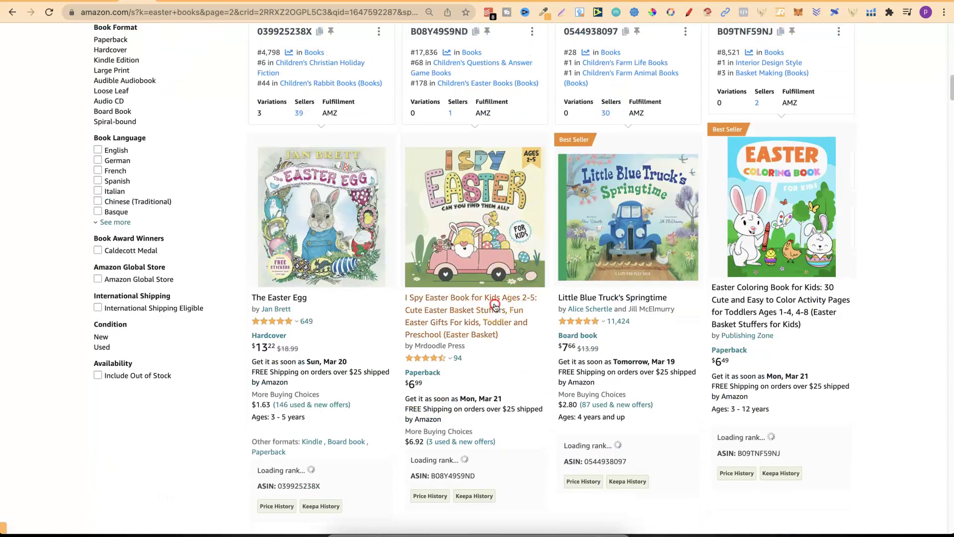
{"action": "left_click", "coordinate": [483, 311]}
{"action": "right_click", "coordinate": [483, 312]}
{"action": "left_click", "coordinate": [720, 252]}
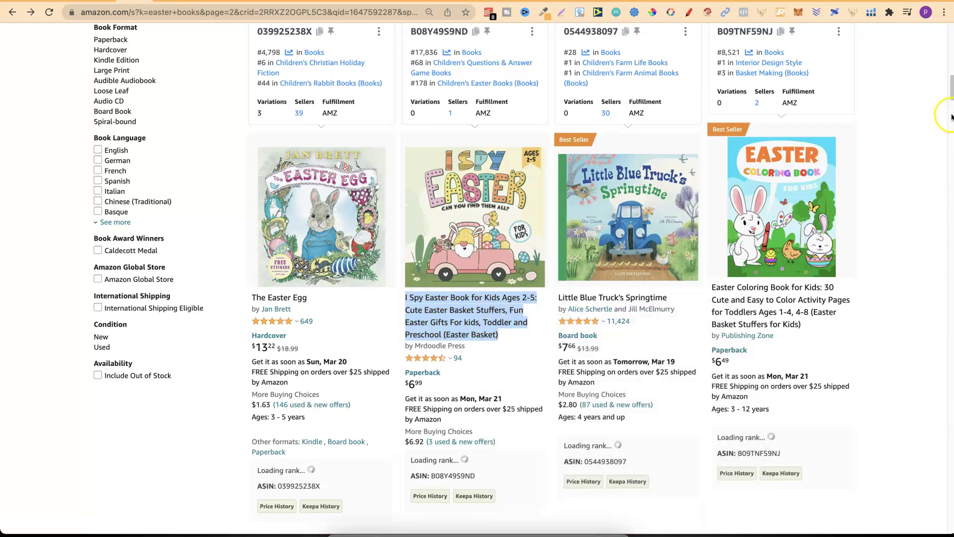
Step: Return to the results and open the Easter Word Search puzzle book in a new tab
{"action": "left_click_drag", "start_coordinate": [951, 117], "coordinate": [952, 128]}
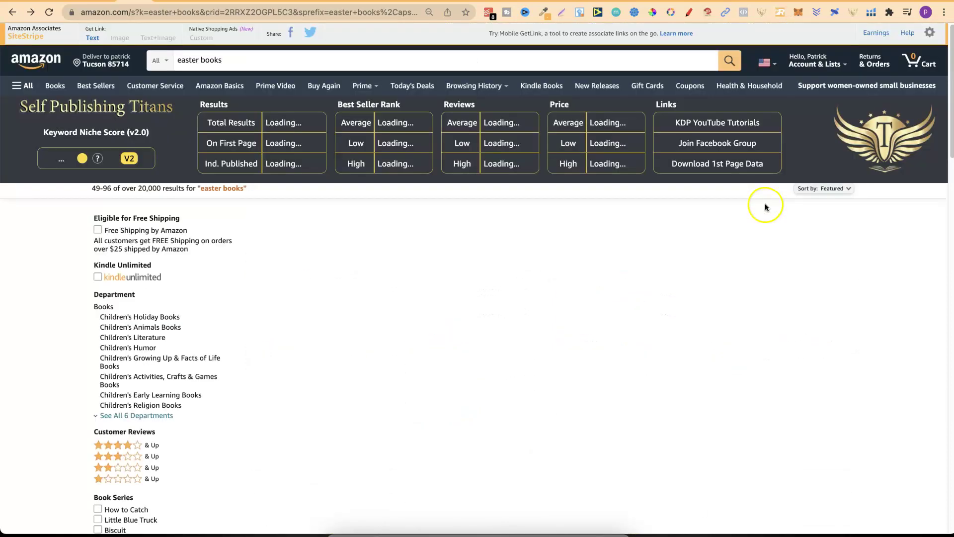
{"action": "left_click", "coordinate": [10, 14]}
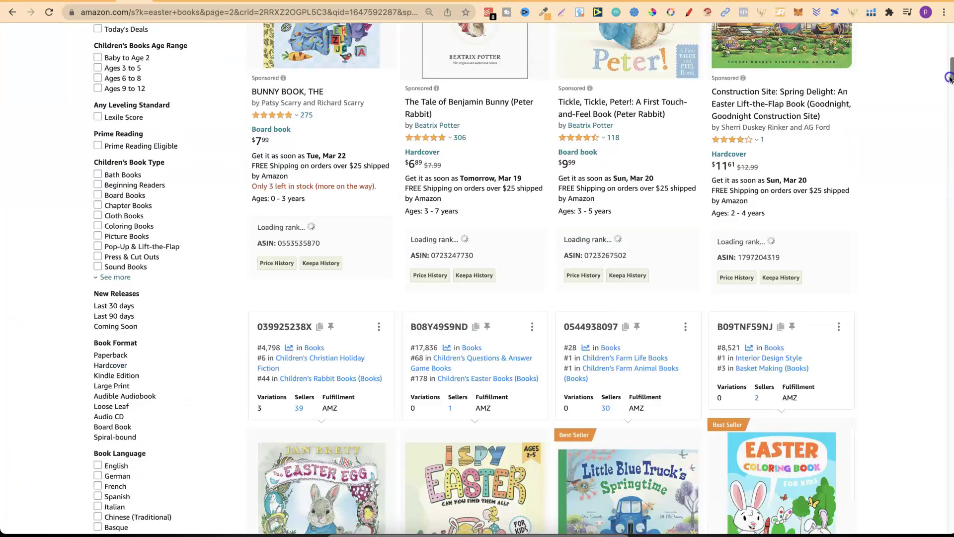
{"action": "left_click_drag", "start_coordinate": [949, 78], "coordinate": [948, 123]}
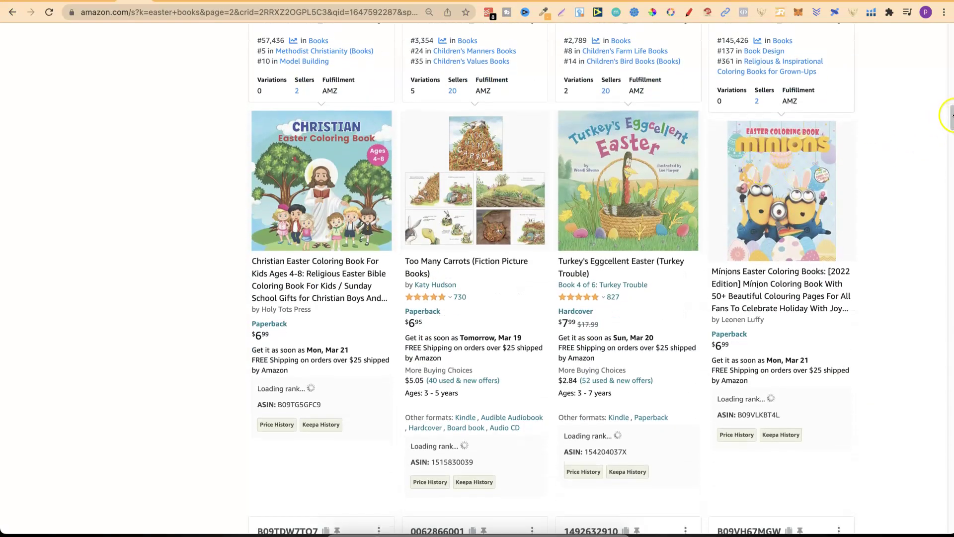
{"action": "left_click_drag", "start_coordinate": [951, 119], "coordinate": [951, 120]}
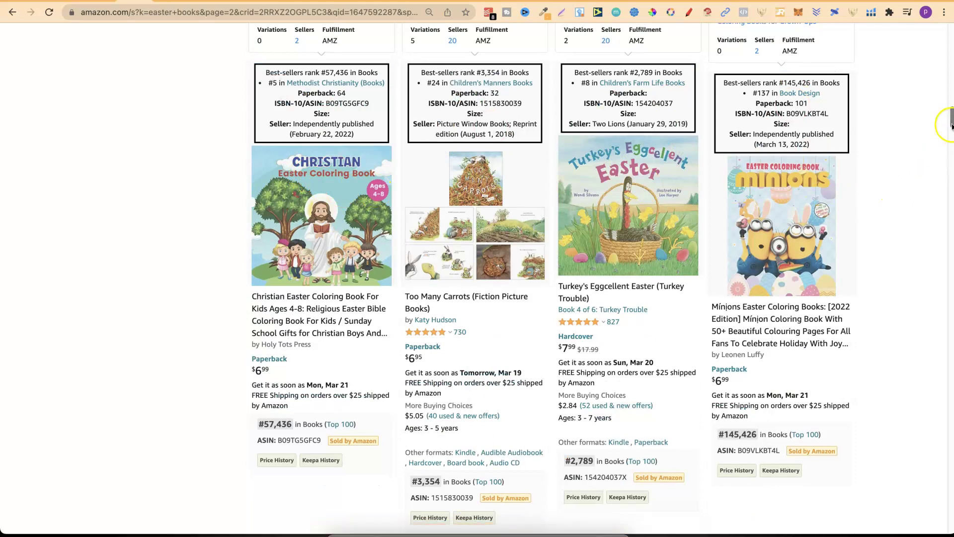
{"action": "left_click_drag", "start_coordinate": [951, 124], "coordinate": [941, 215]}
{"action": "mouse_move", "coordinate": [652, 201]}
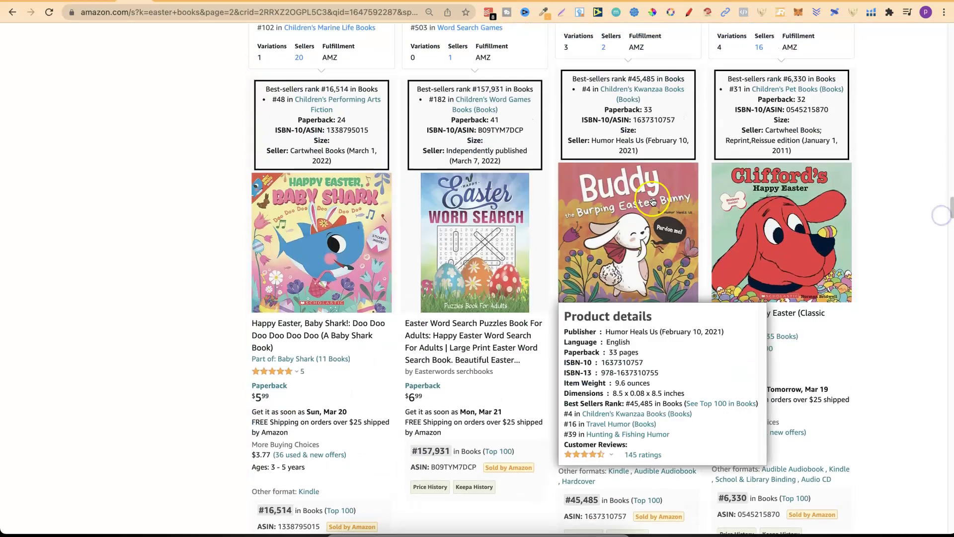
{"action": "mouse_move", "coordinate": [455, 236]}
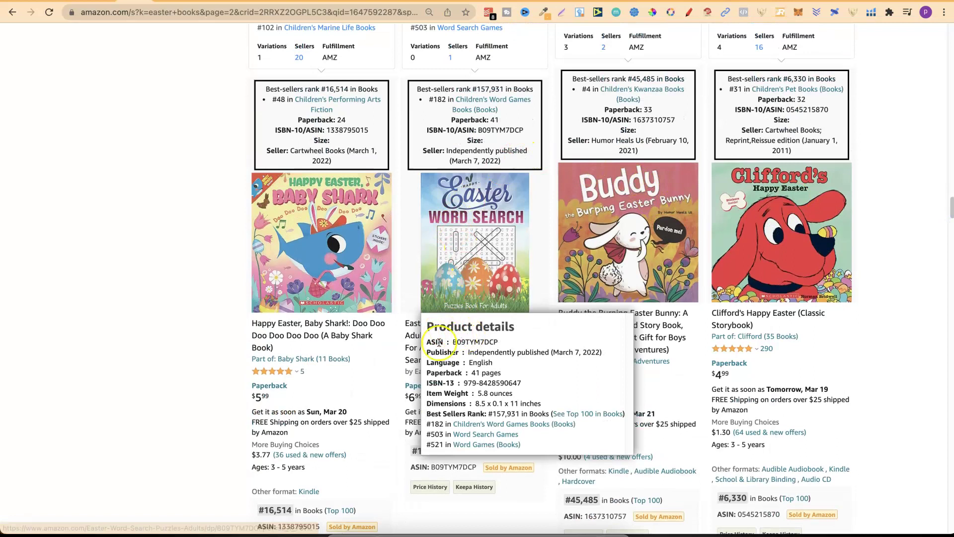
{"action": "right_click", "coordinate": [420, 332]}
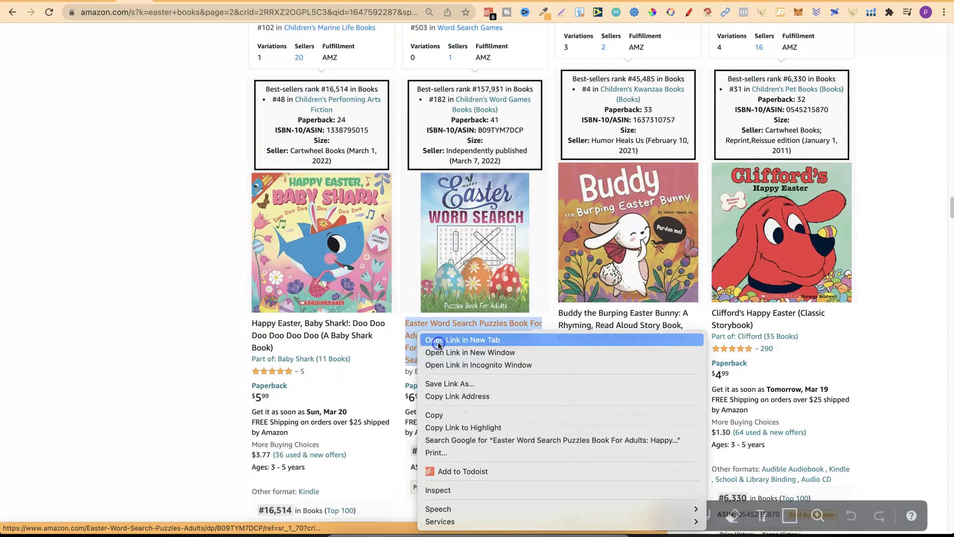
{"action": "left_click", "coordinate": [439, 342]}
Step: Open the Happy Easter Cut and Paste book in a new tab
{"action": "left_click_drag", "start_coordinate": [950, 209], "coordinate": [950, 238]}
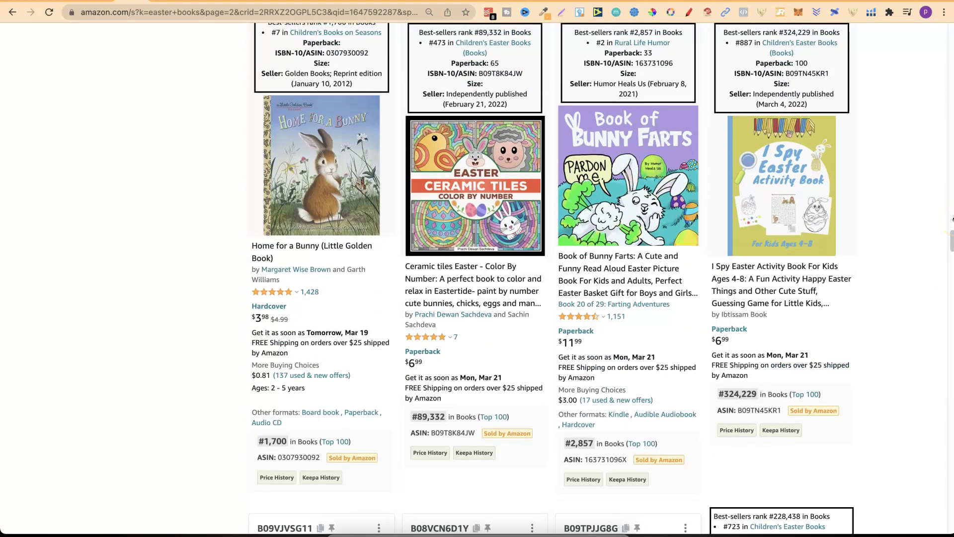
{"action": "mouse_move", "coordinate": [774, 246]}
{"action": "left_click_drag", "start_coordinate": [949, 244], "coordinate": [947, 276]}
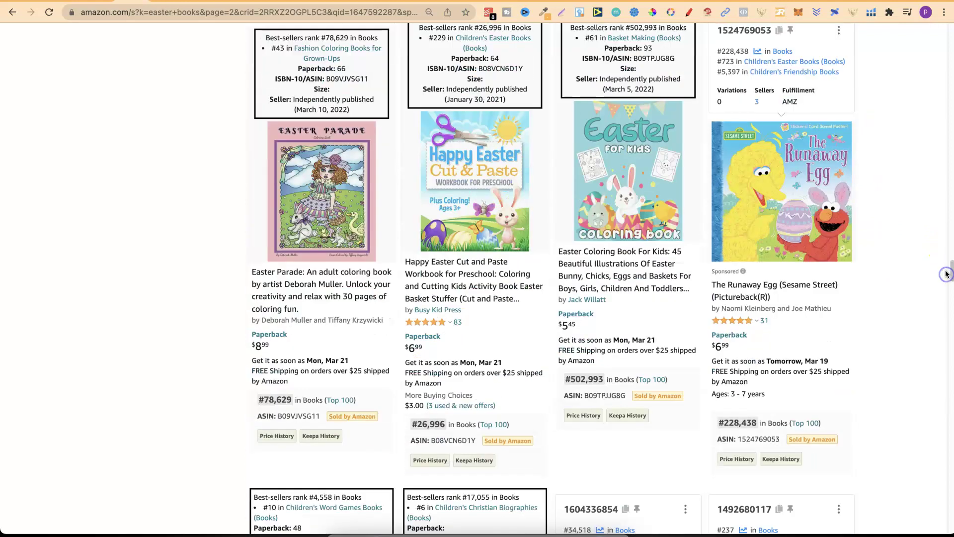
{"action": "right_click", "coordinate": [419, 291]}
{"action": "left_click", "coordinate": [561, 289]}
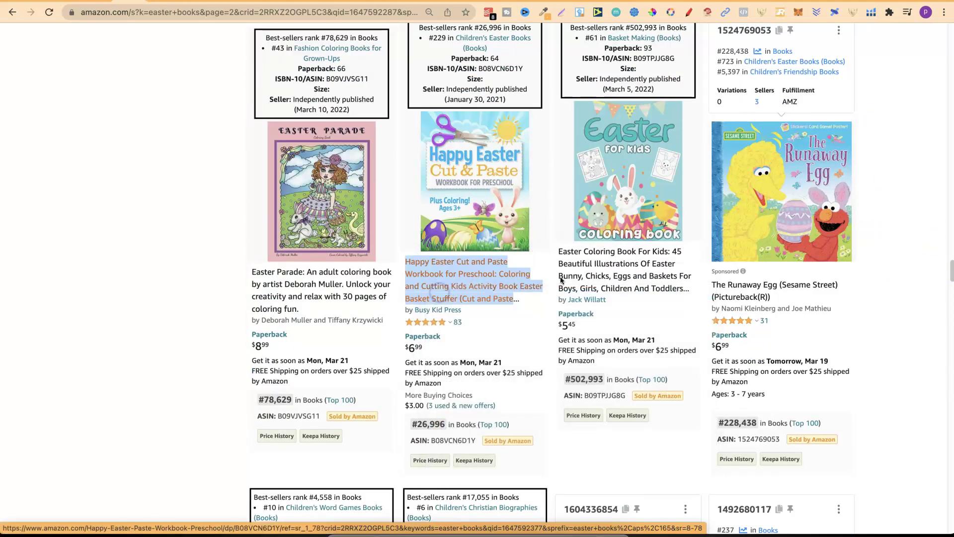
Step: Open the Easter Facts book in a new tab and scroll further through the results
{"action": "left_click", "coordinate": [950, 276]}
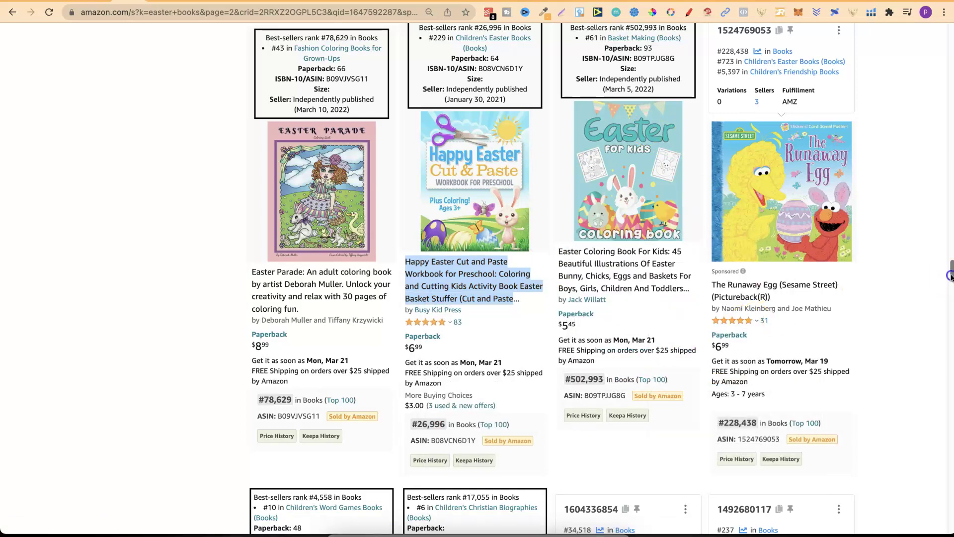
{"action": "left_click_drag", "start_coordinate": [951, 276], "coordinate": [945, 337]}
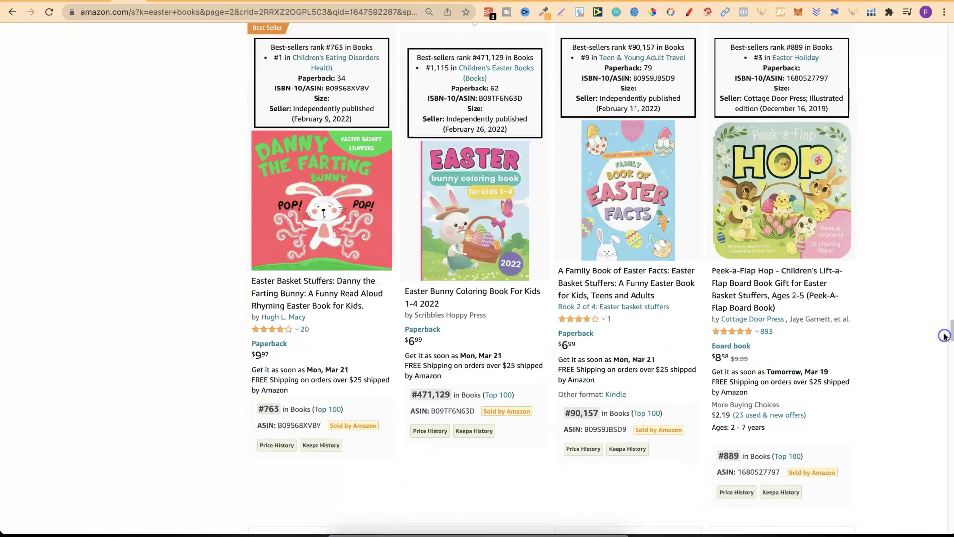
{"action": "right_click", "coordinate": [651, 291]}
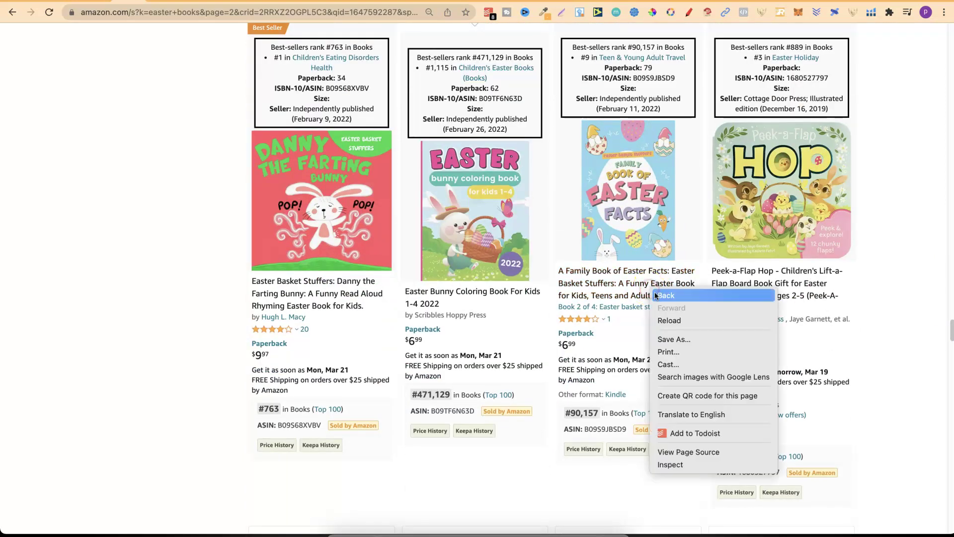
{"action": "right_click", "coordinate": [584, 284]}
{"action": "left_click", "coordinate": [585, 287]}
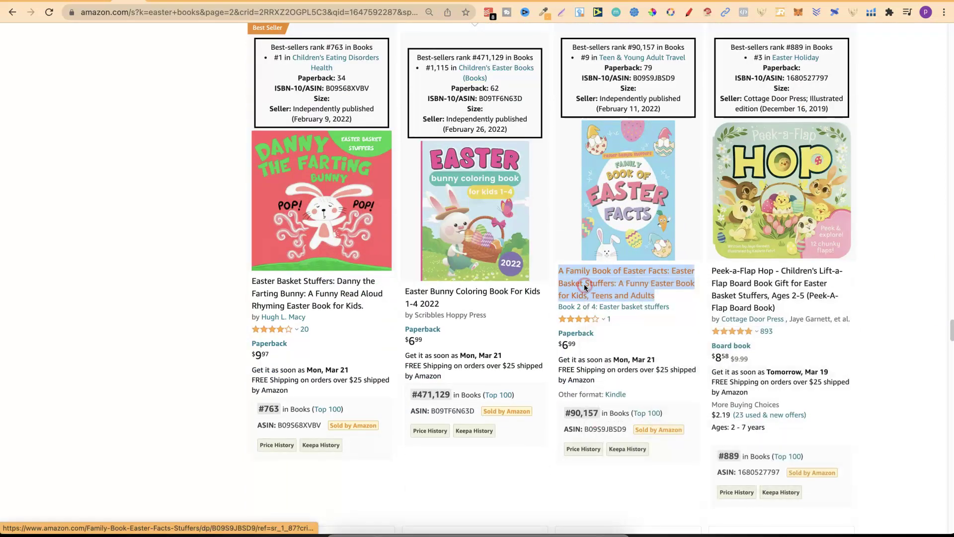
{"action": "right_click", "coordinate": [608, 295]}
{"action": "left_click", "coordinate": [610, 296]}
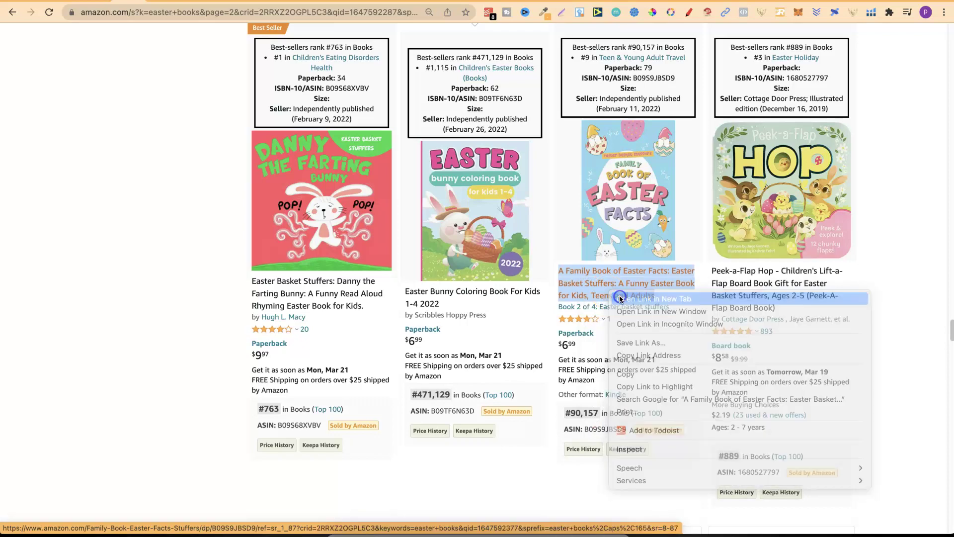
{"action": "left_click_drag", "start_coordinate": [950, 329], "coordinate": [949, 387]}
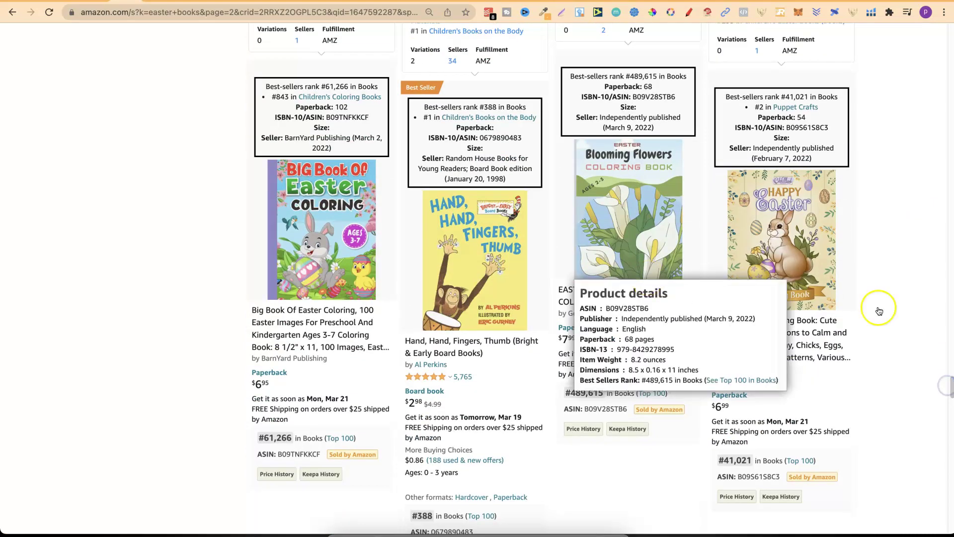
{"action": "left_click_drag", "start_coordinate": [950, 385], "coordinate": [949, 421]}
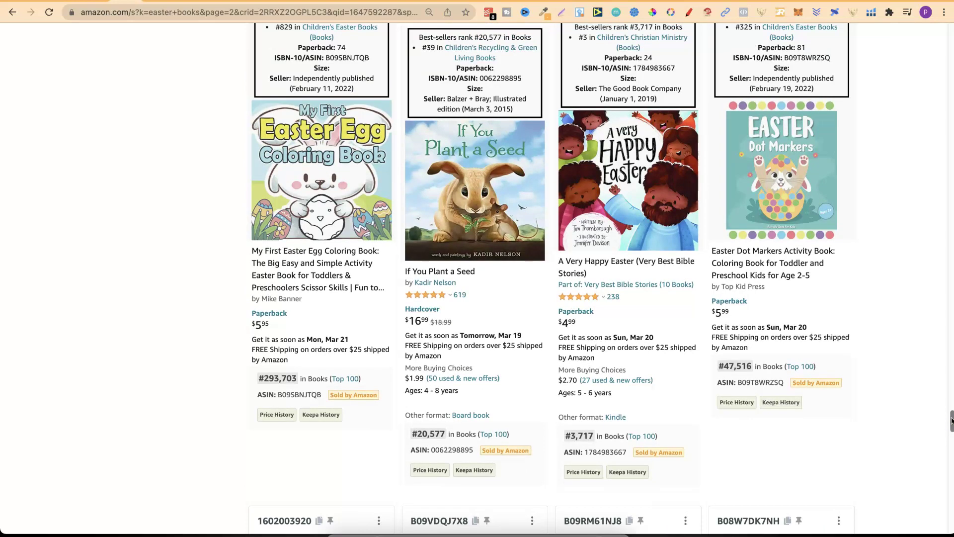
{"action": "left_click_drag", "start_coordinate": [951, 421], "coordinate": [947, 482]}
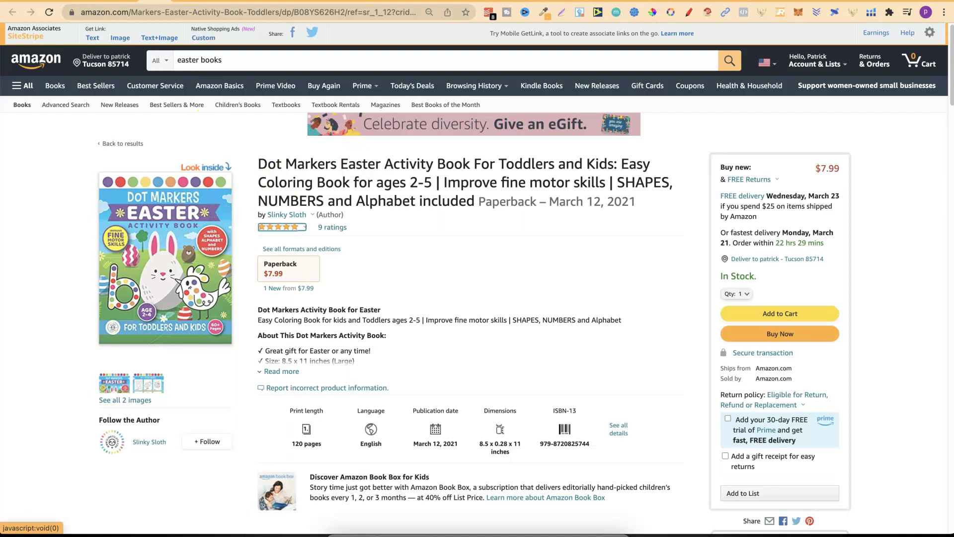
Step: Cycle through the open tabs from Easter Color By Number to A Family Book of Easter Facts
{"action": "left_click", "coordinate": [209, 1]}
{"action": "left_click", "coordinate": [216, 1]}
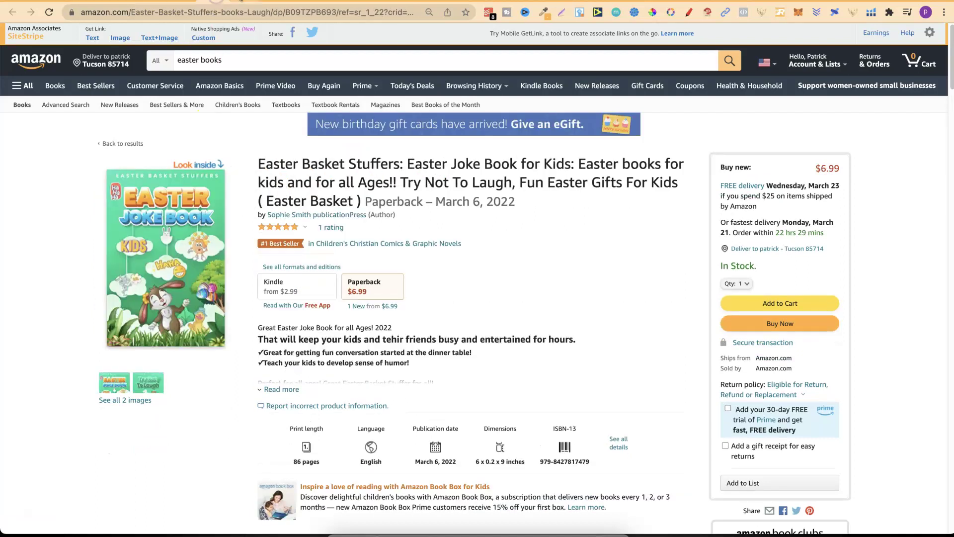
{"action": "left_click", "coordinate": [243, 1]}
{"action": "left_click", "coordinate": [271, 1]}
{"action": "left_click", "coordinate": [297, 1]}
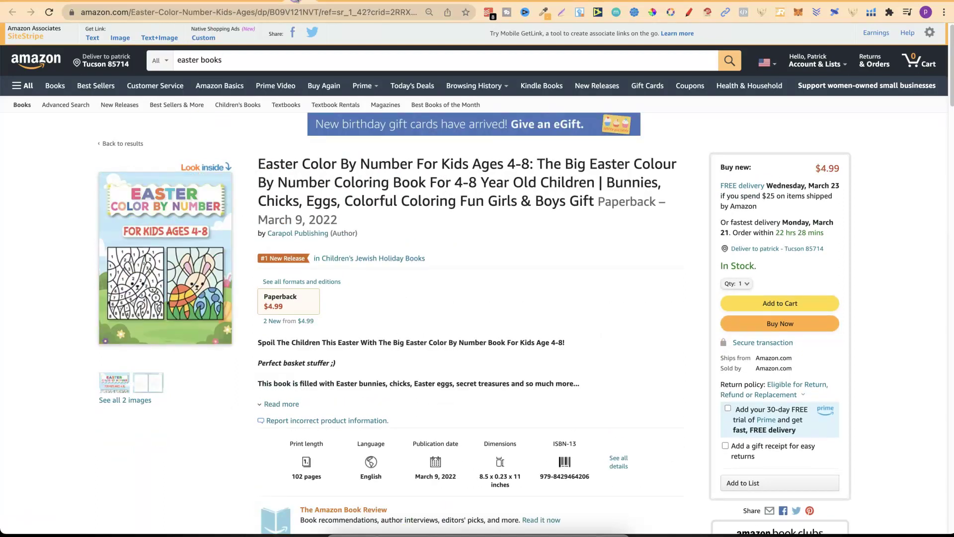
{"action": "left_click", "coordinate": [323, 2]}
{"action": "left_click", "coordinate": [351, 1]}
{"action": "left_click", "coordinate": [380, 2]}
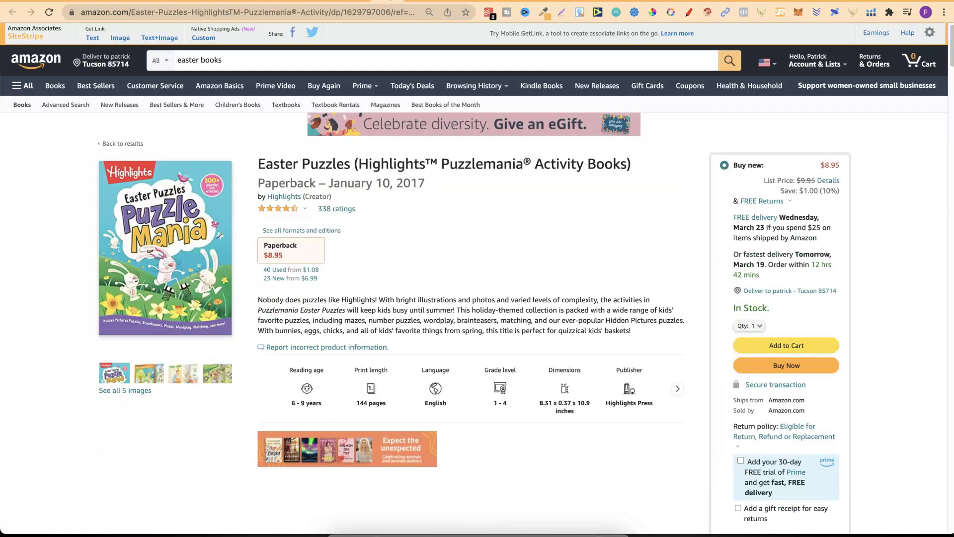
{"action": "left_click", "coordinate": [412, 1]}
{"action": "left_click", "coordinate": [440, 1]}
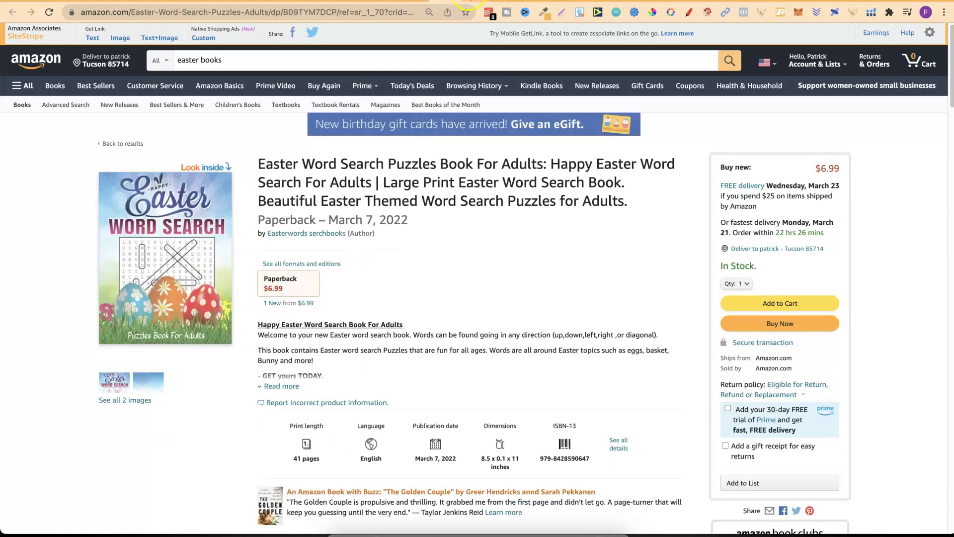
{"action": "left_click", "coordinate": [469, 1]}
{"action": "left_click", "coordinate": [499, 1]}
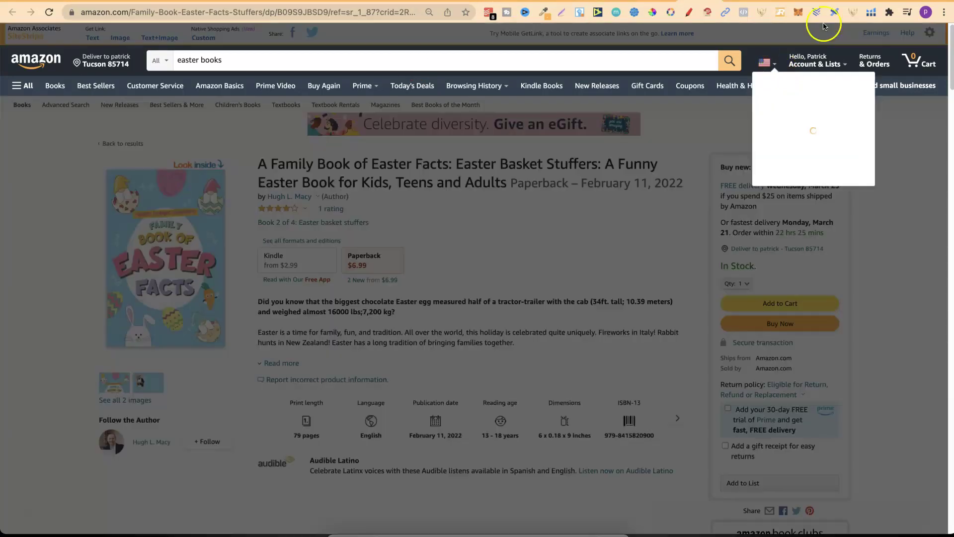
Step: On the Self Publishing Titans tab, toggle the KDP Niche Research Extension On
{"action": "key", "text": "ctrl+Tab"}
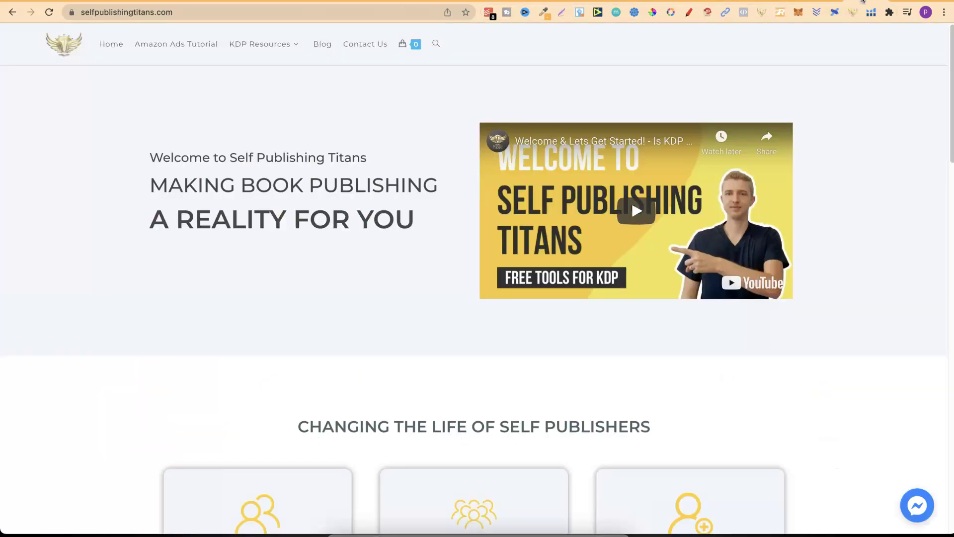
{"action": "left_click_drag", "start_coordinate": [948, 54], "coordinate": [949, 333]}
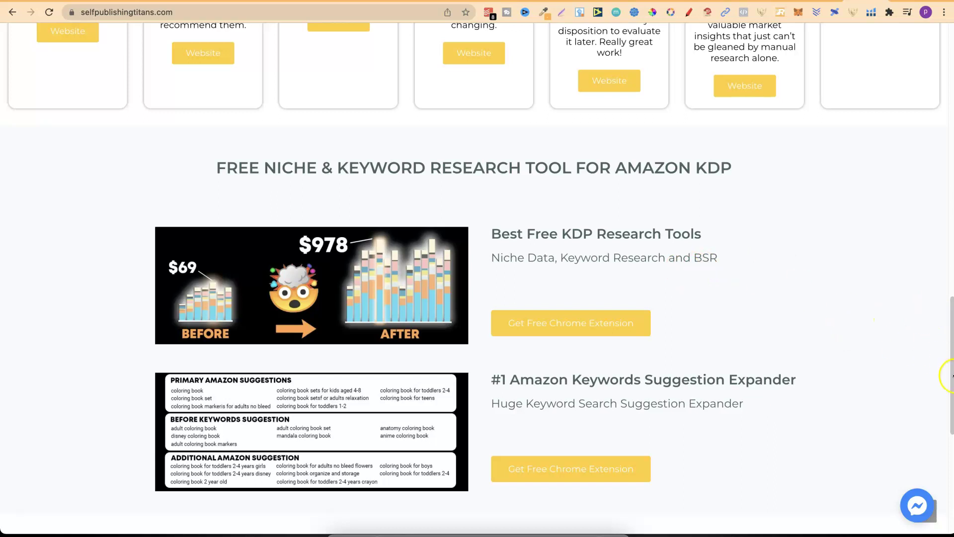
{"action": "left_click_drag", "start_coordinate": [950, 389], "coordinate": [949, 117]}
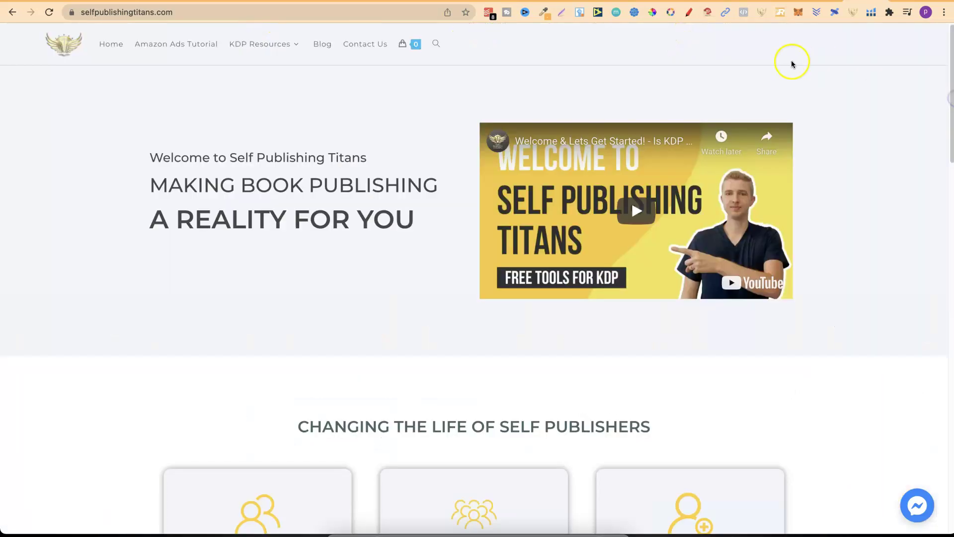
{"action": "left_click", "coordinate": [763, 17]}
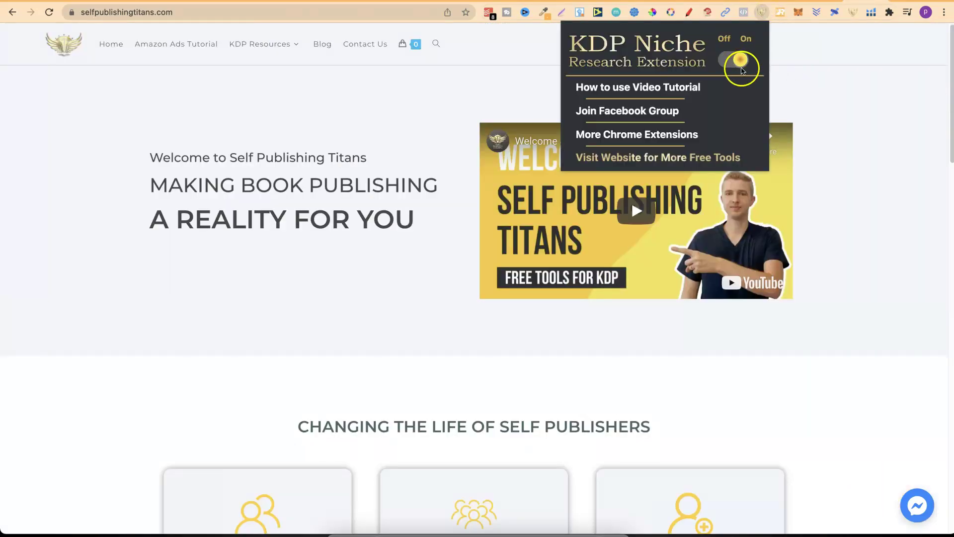
{"action": "left_click", "coordinate": [833, 91]}
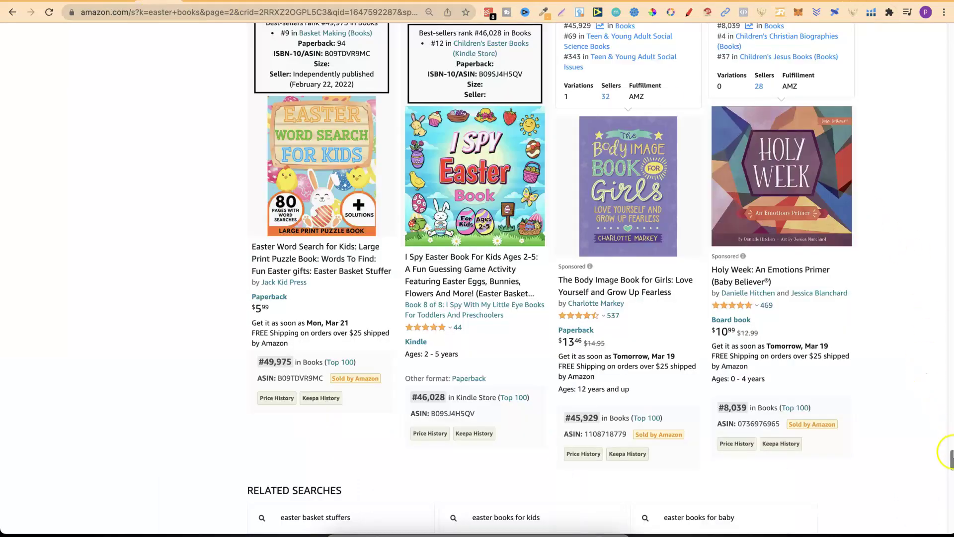
Step: On the Dot Markers Easter tab, search the 'easter dot markers' keyword suggestion
{"action": "left_click_drag", "start_coordinate": [950, 456], "coordinate": [951, 29]}
{"action": "left_click", "coordinate": [239, 61]}
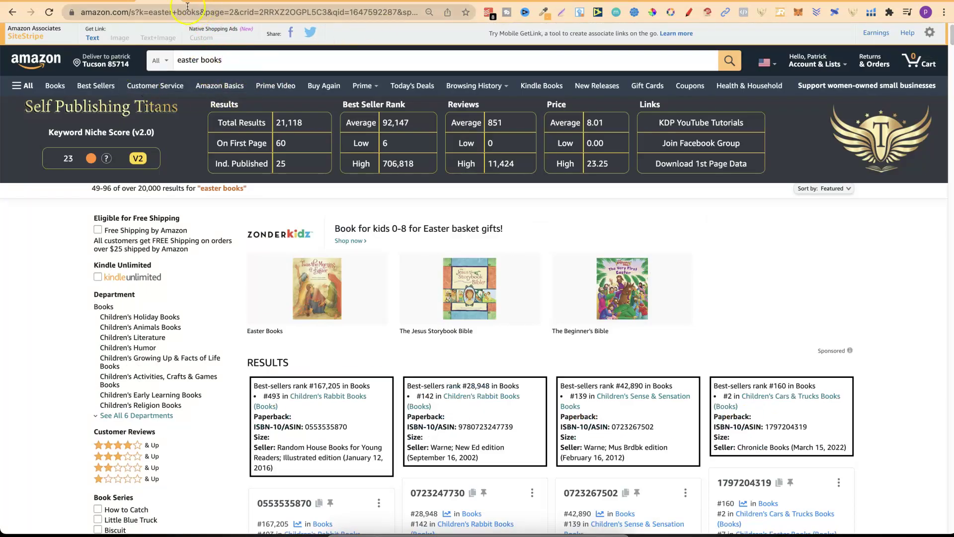
{"action": "left_click", "coordinate": [172, 1]}
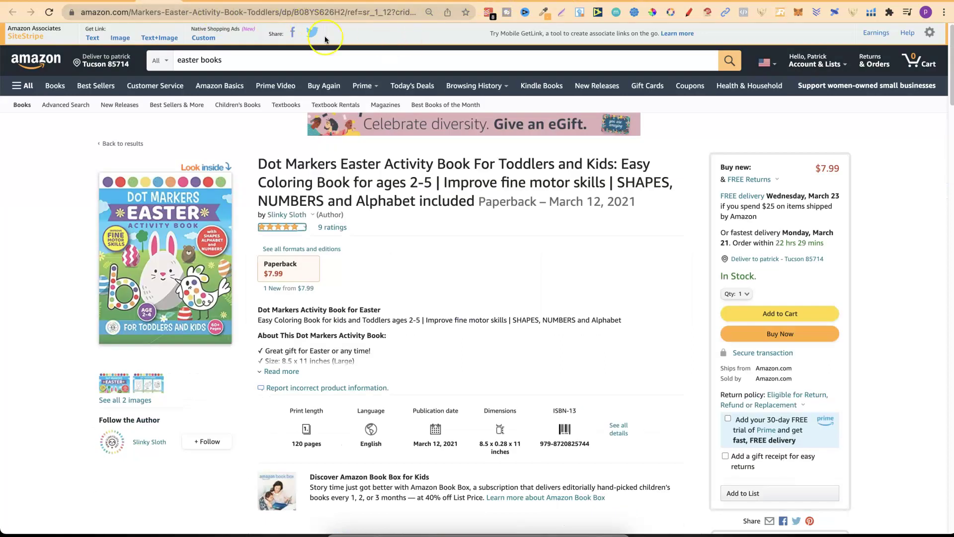
{"action": "left_click", "coordinate": [248, 61]}
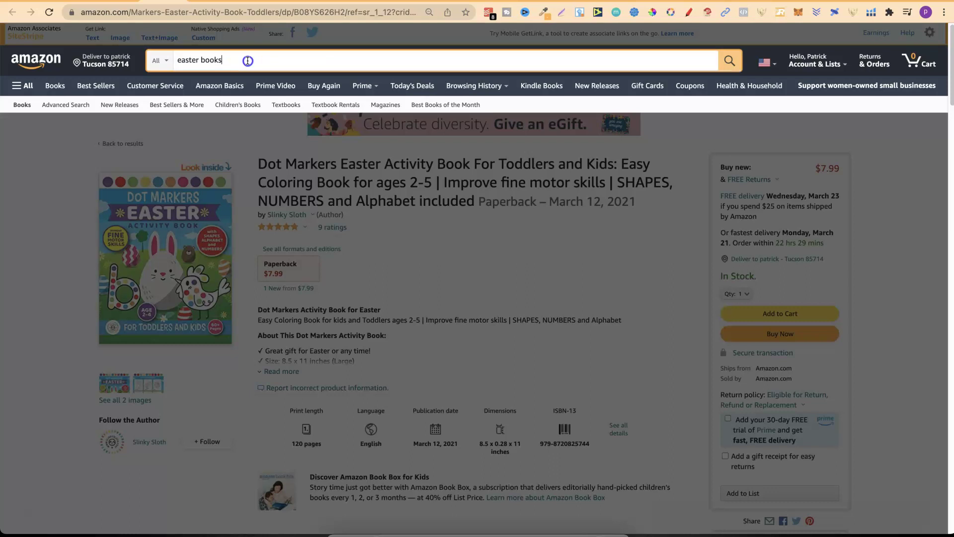
{"action": "type", "text": "d"}
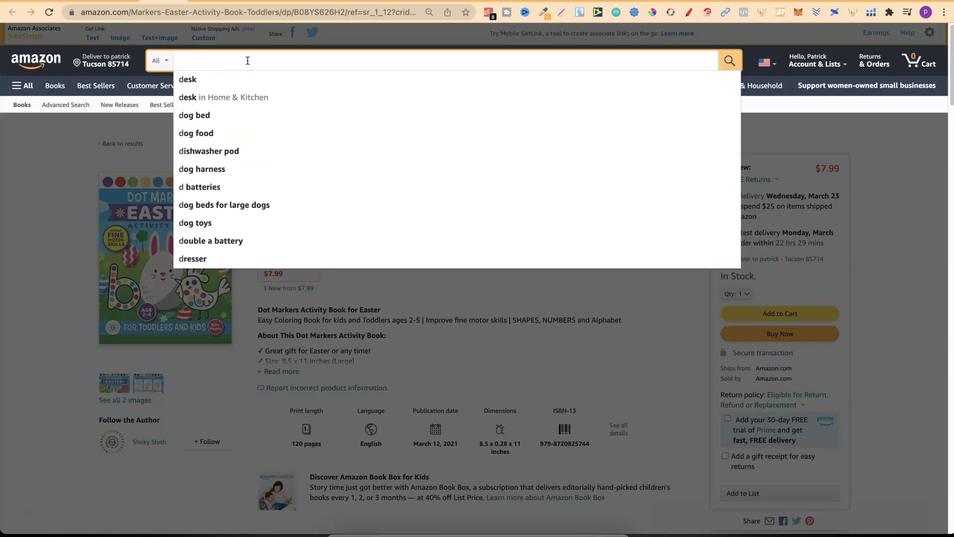
{"action": "type", "text": "easter dot"}
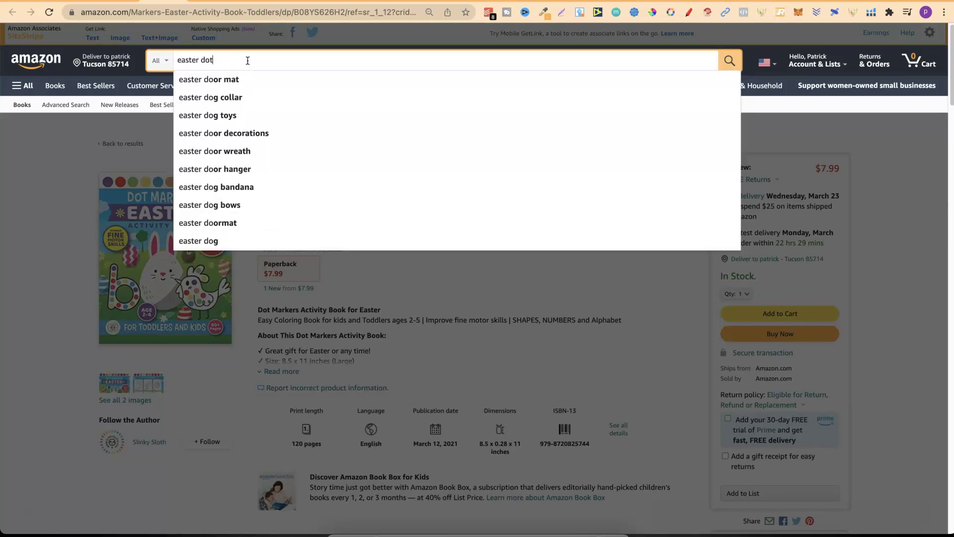
{"action": "type", "text": " markers"}
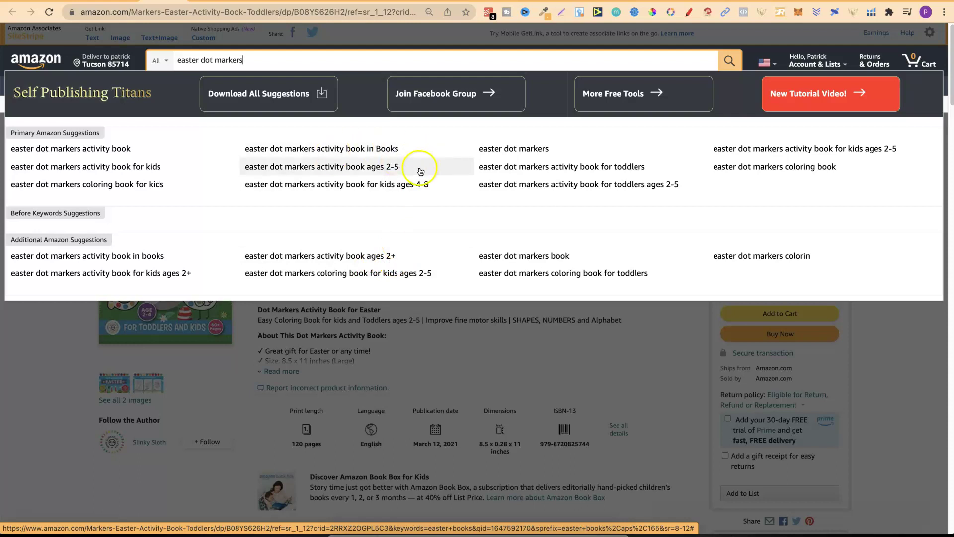
{"action": "left_click", "coordinate": [534, 150]}
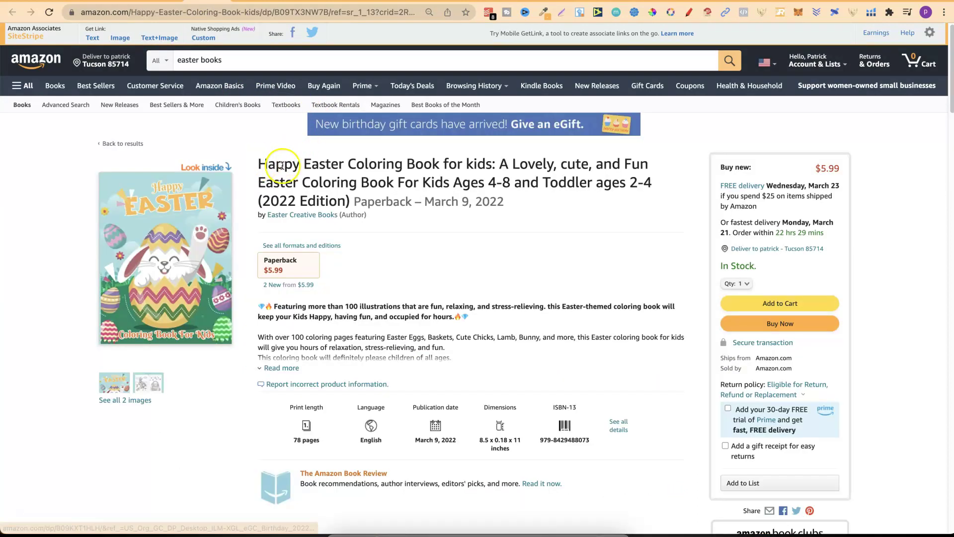
Step: Search the 'easter coloring book' suggestion, then go to the Easter Basket Stuffers joke book listing
{"action": "triple_click", "coordinate": [295, 59]}
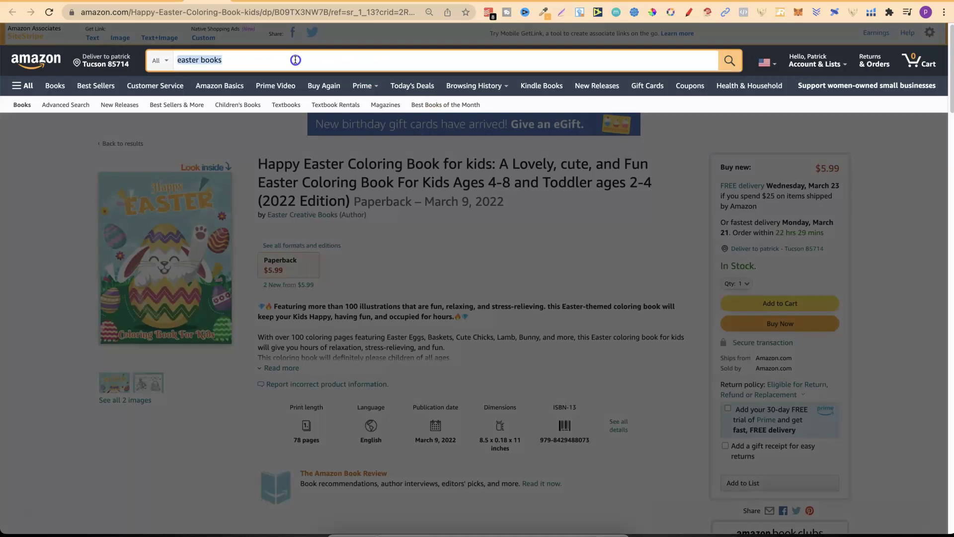
{"action": "type", "text": "easter colorin"}
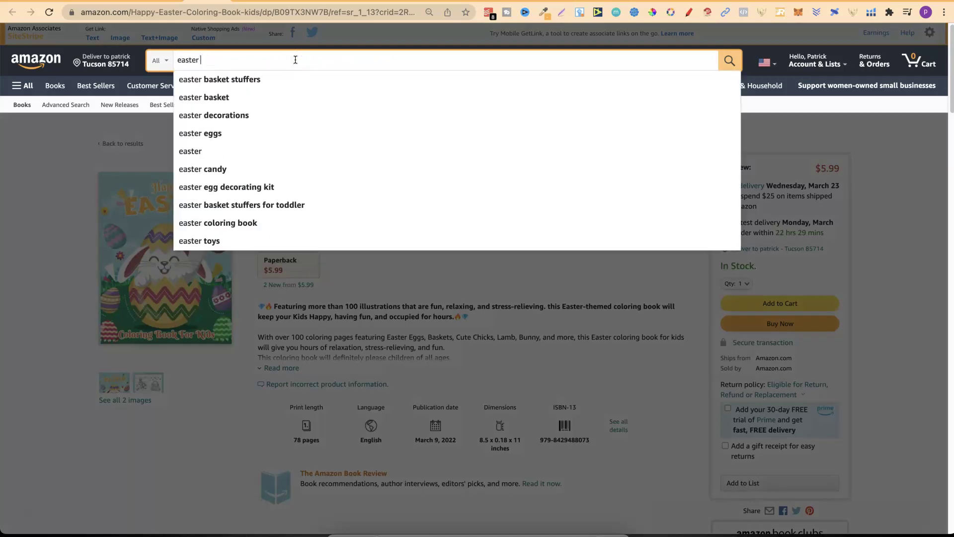
{"action": "type", "text": "g book"}
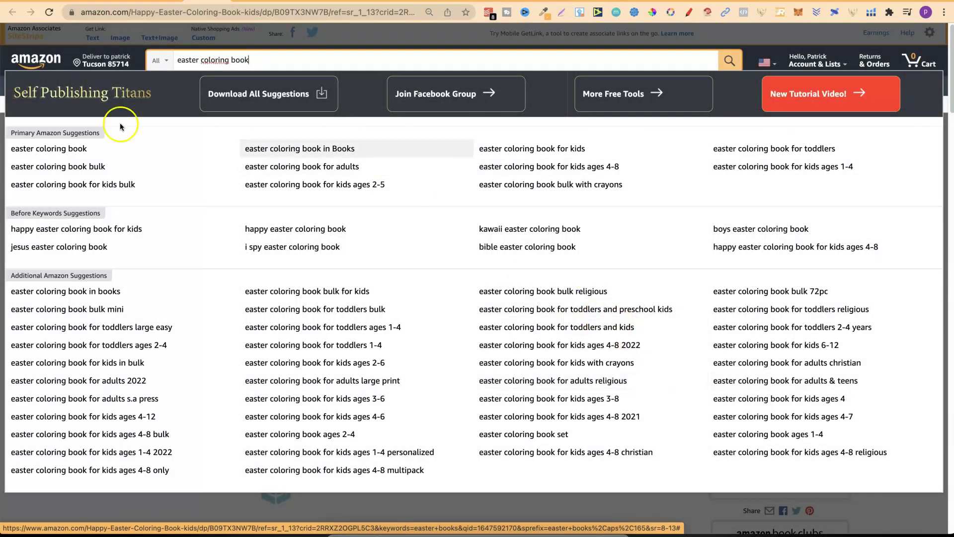
{"action": "left_click", "coordinate": [40, 149]}
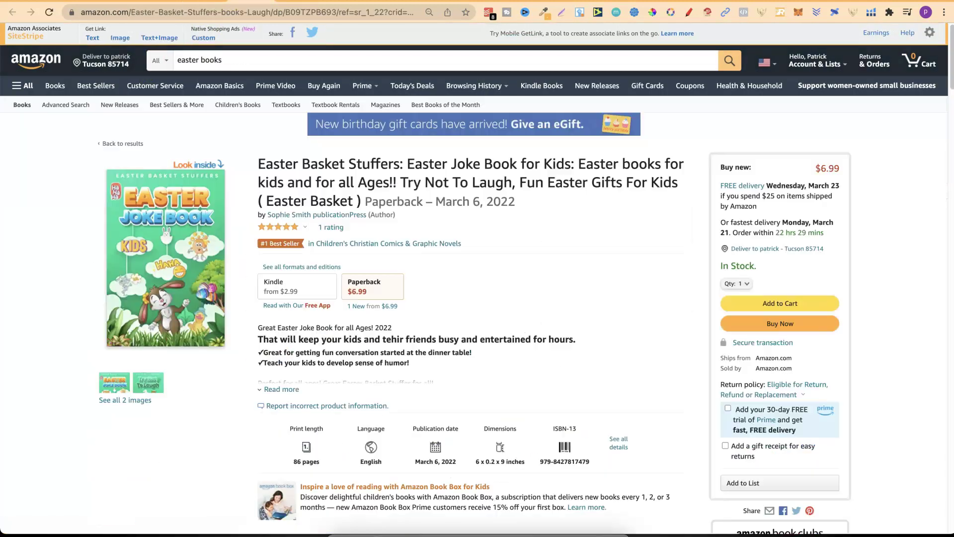
{"action": "left_click", "coordinate": [222, 72]}
Step: Search the 'easter joke book' suggestion, then replace 'books' with 'would you' in the search box
{"action": "double_click", "coordinate": [211, 61]}
{"action": "type", "text": "joke book"}
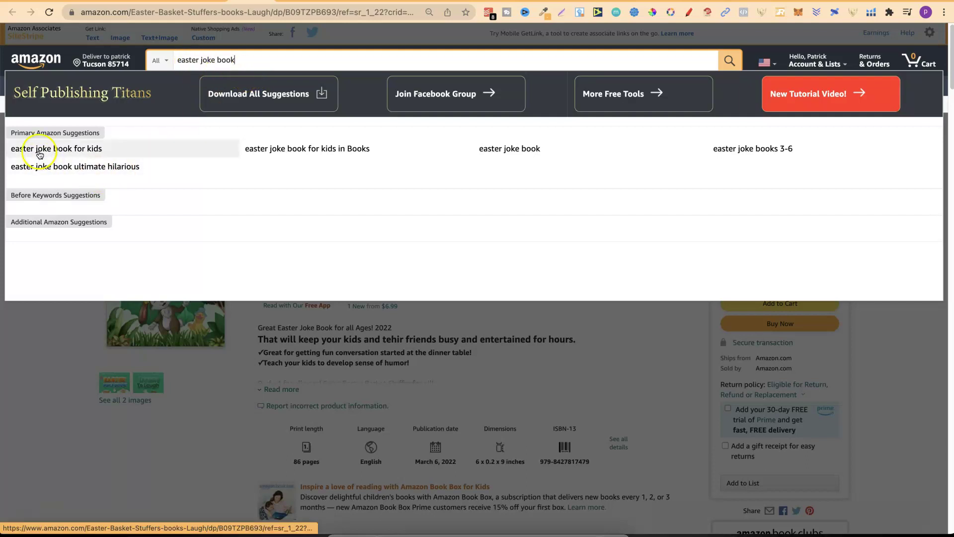
{"action": "left_click", "coordinate": [510, 151]}
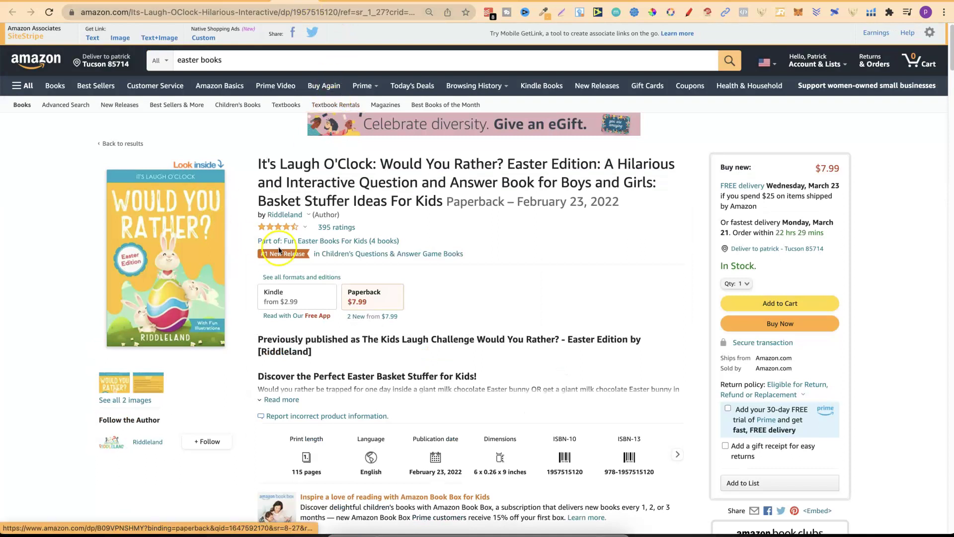
{"action": "double_click", "coordinate": [204, 60]}
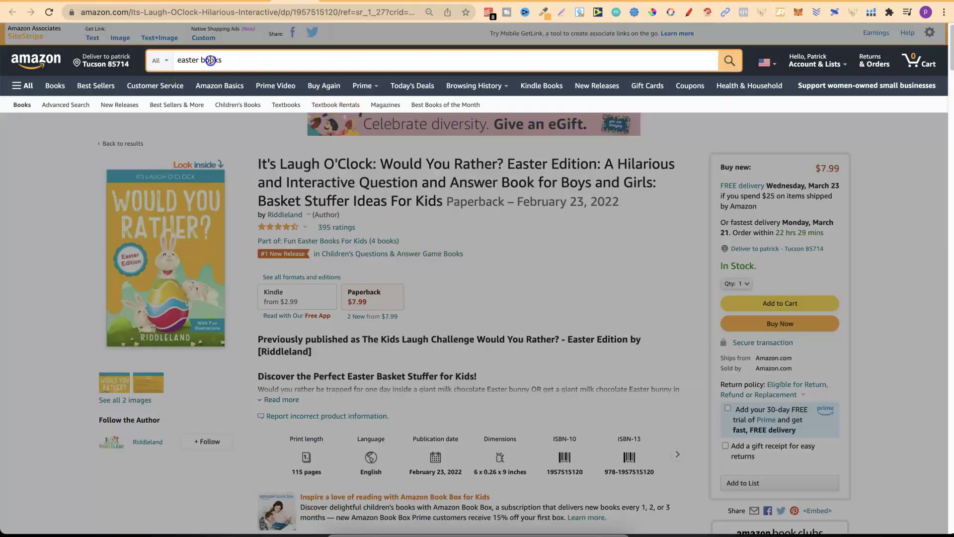
{"action": "type", "text": "would you"}
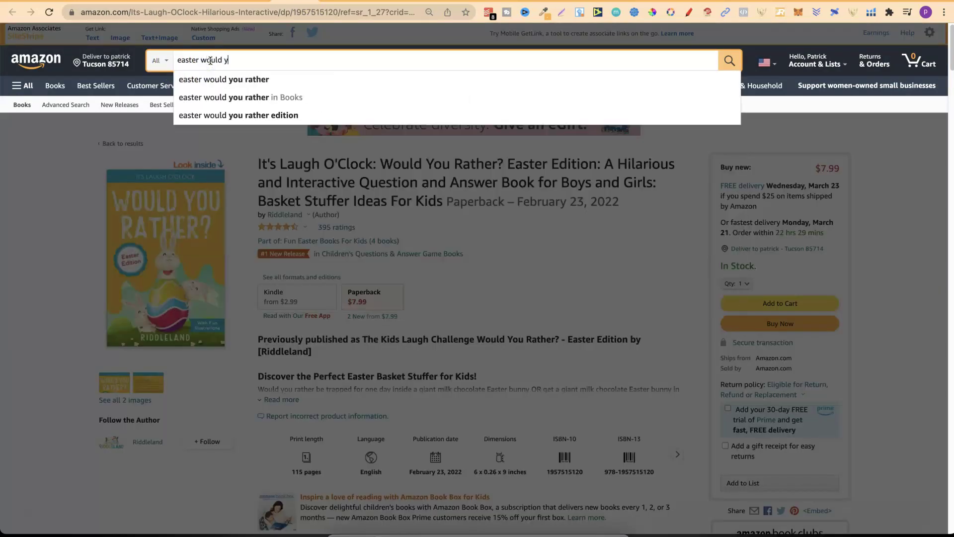